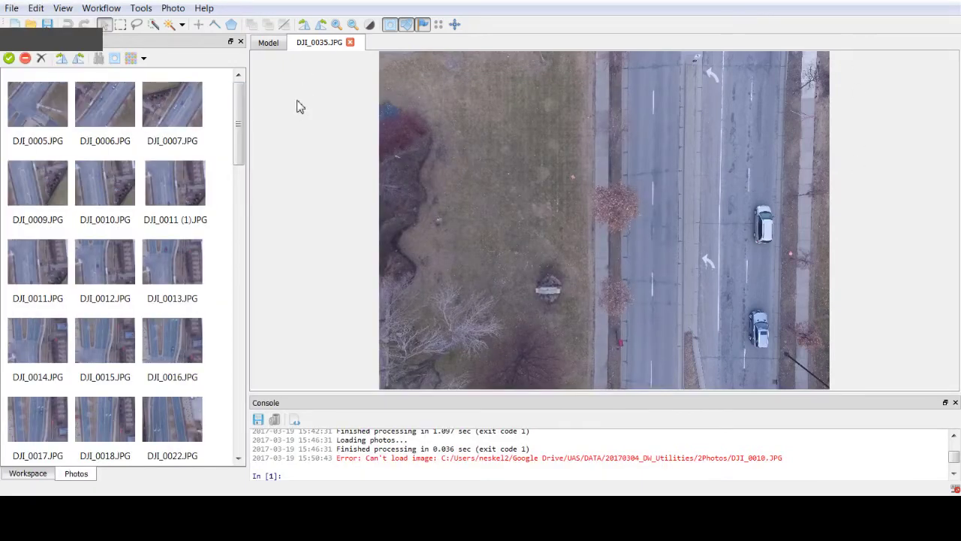
Step: Show the Model view and toggle the camera positions off and back on
click(272, 43)
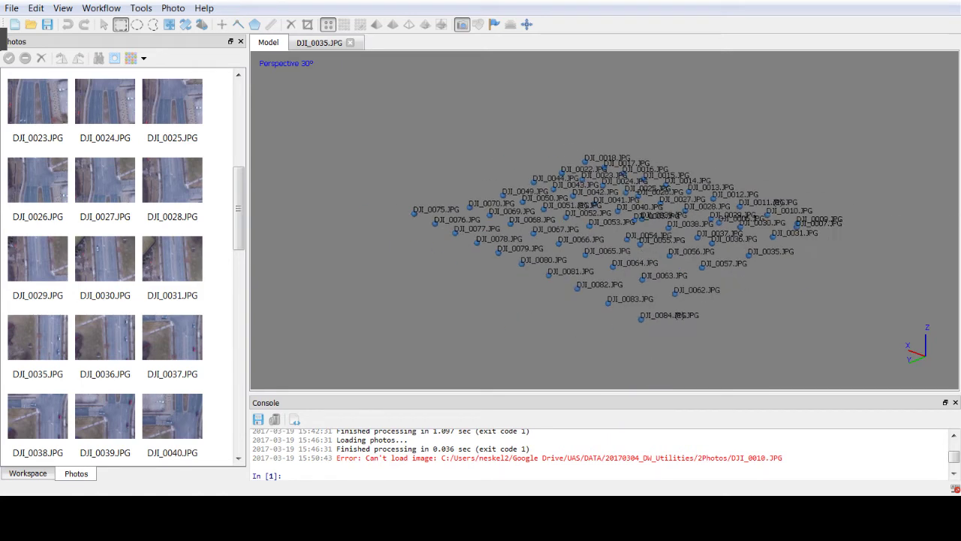
click(462, 27)
click(464, 28)
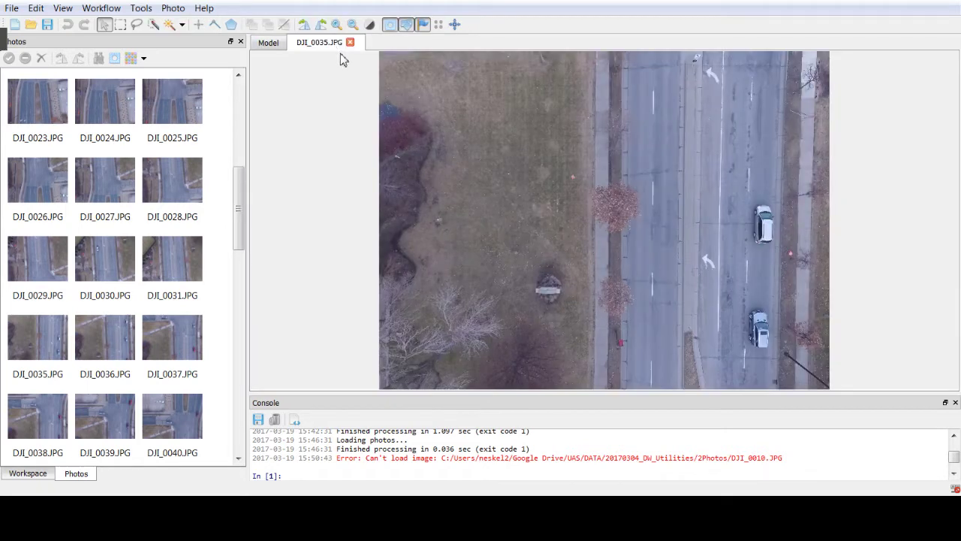
Step: Open photo DJI_0025.JPG in its own view, then close it to return to the model
click(189, 100)
double_click(189, 99)
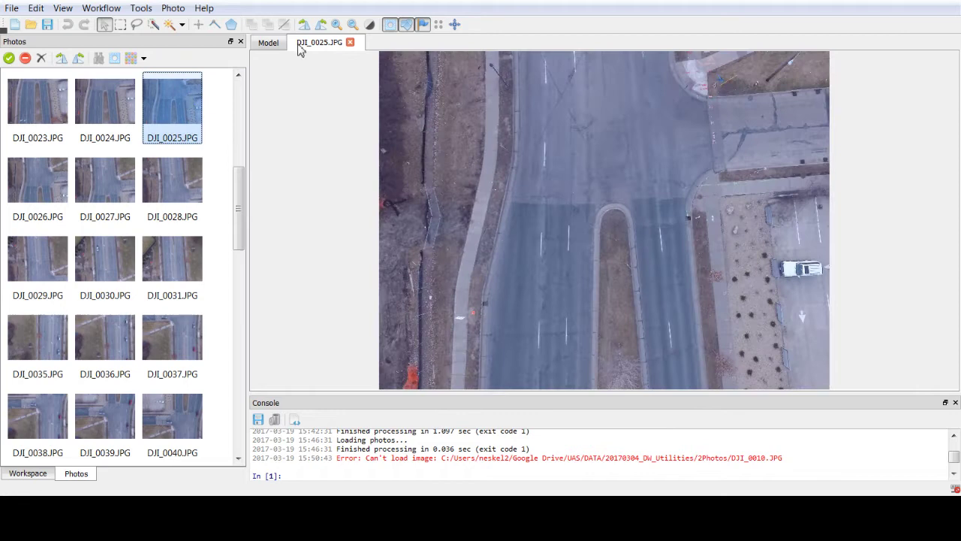
click(350, 42)
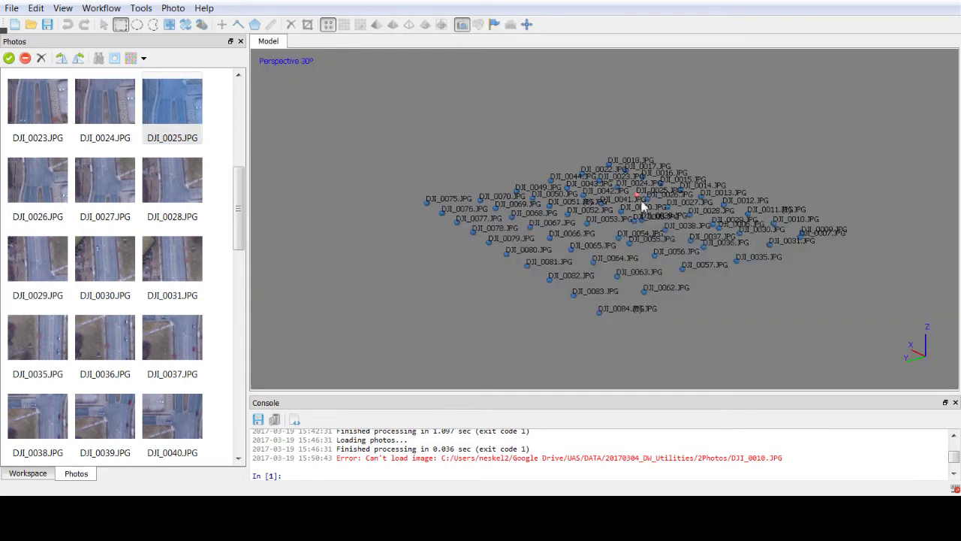
scroll(642, 210, up, 5)
scroll(628, 238, down, 4)
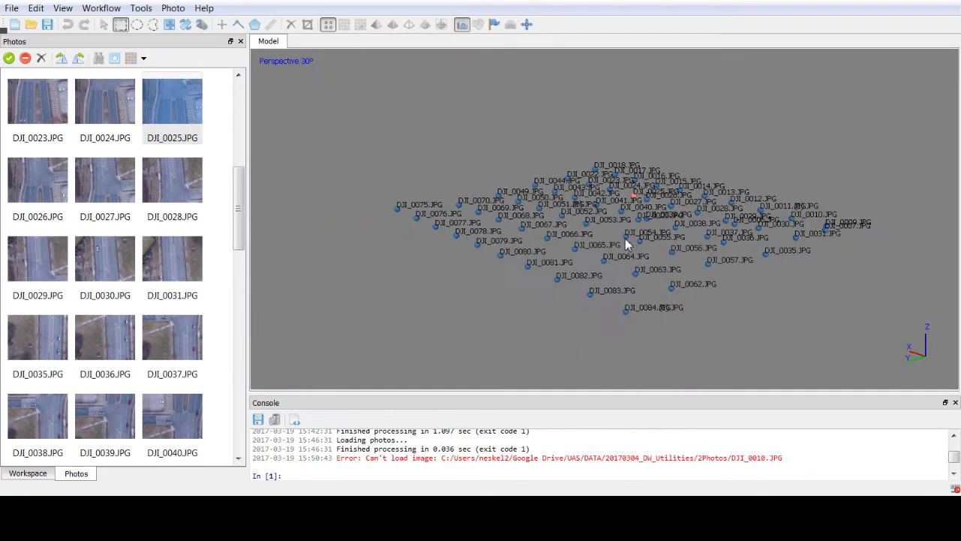
Step: In Align Photos, keep Accuracy at High and untick Generic preselection, leaving Reference preselection on
click(103, 9)
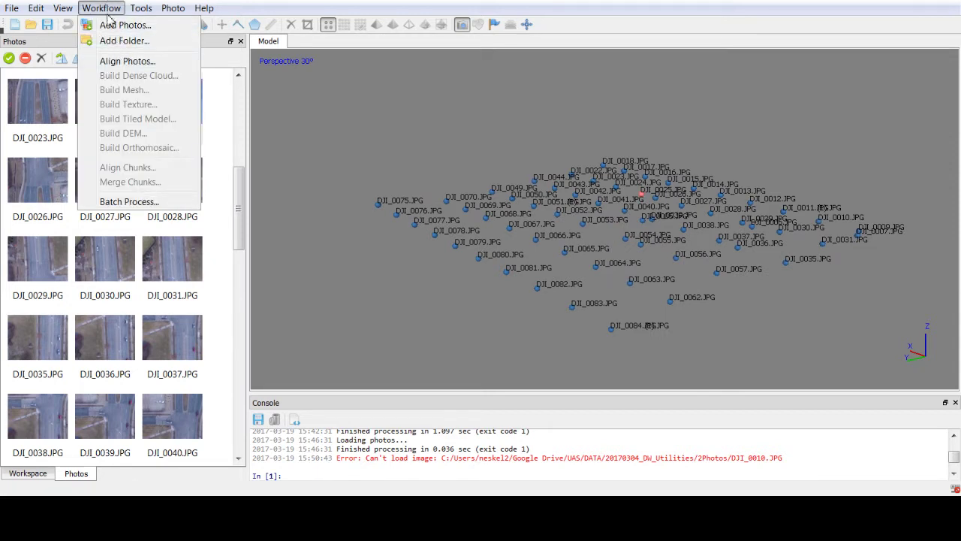
click(121, 62)
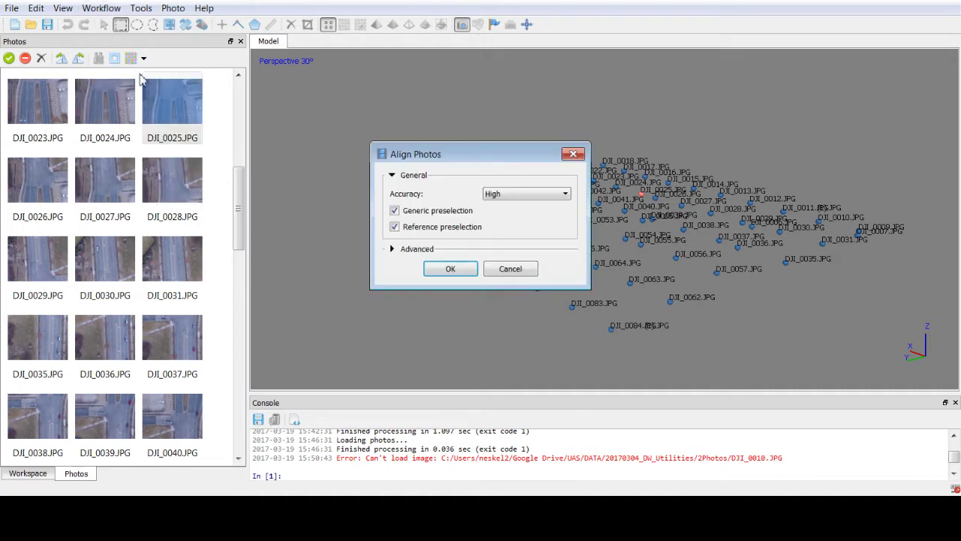
drag(494, 159, 402, 138)
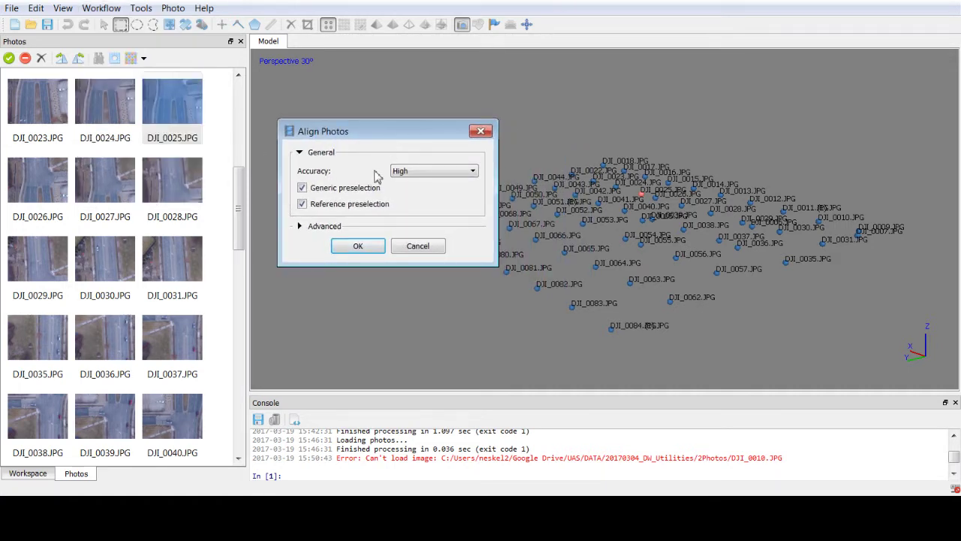
click(416, 171)
click(422, 193)
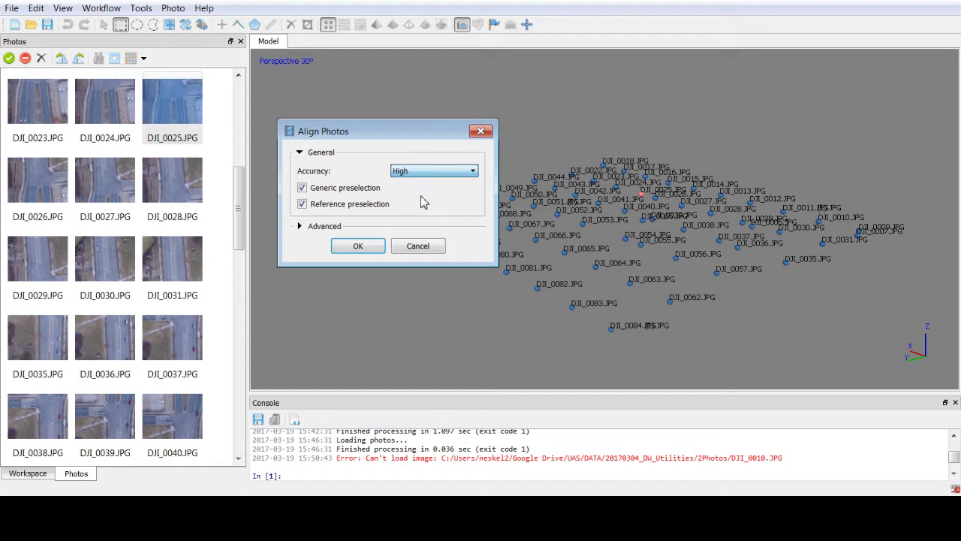
click(437, 174)
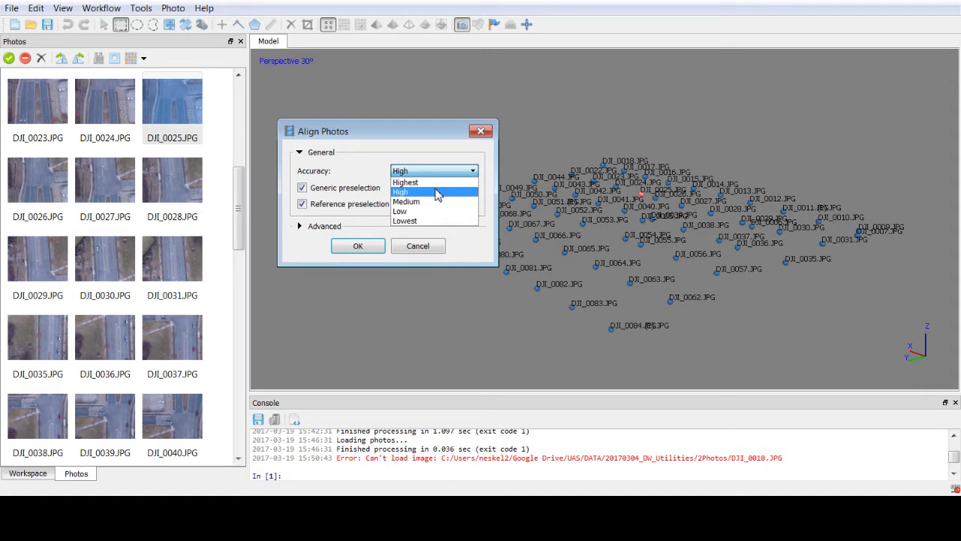
click(435, 192)
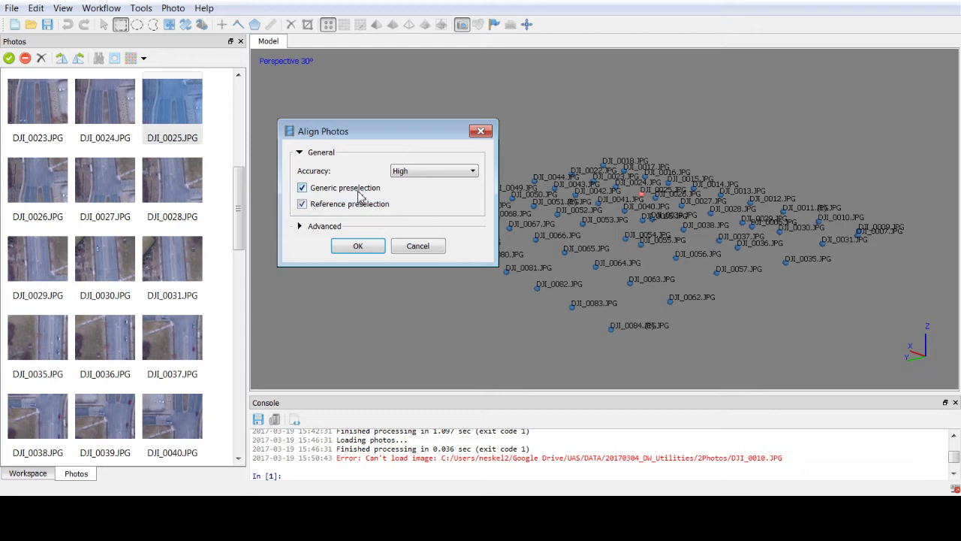
click(302, 189)
Step: Expand Advanced and confirm Key point limit 120,000 and Tie point limit 0
click(324, 227)
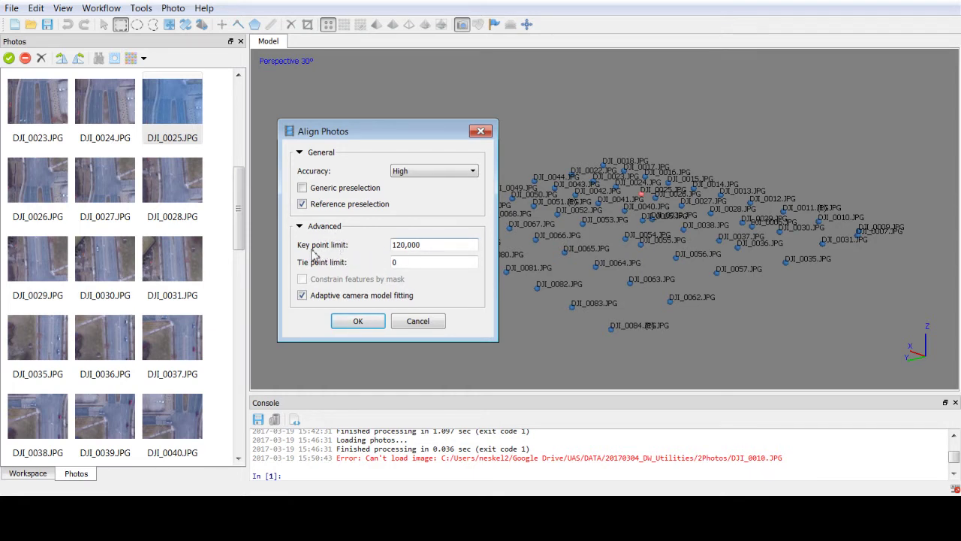
drag(436, 244, 349, 253)
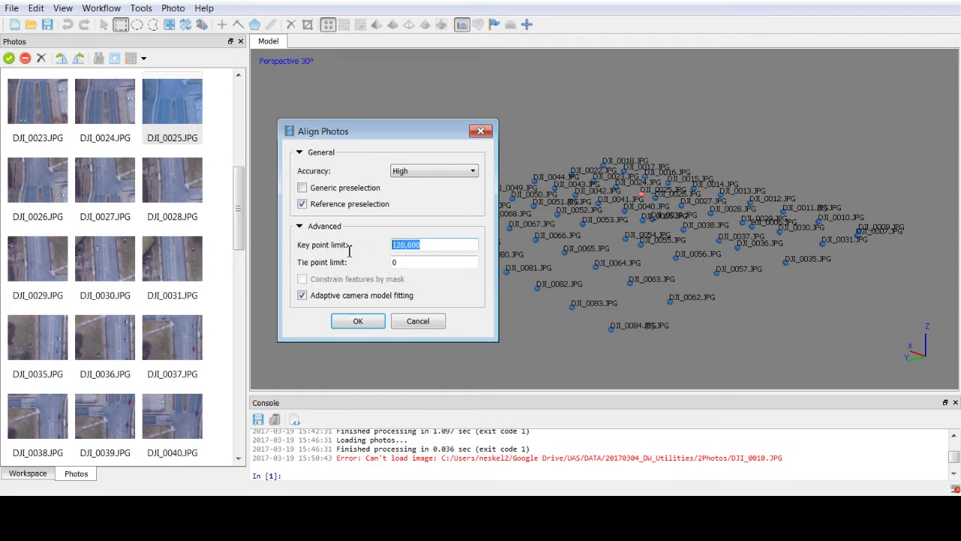
click(429, 249)
click(404, 261)
click(419, 263)
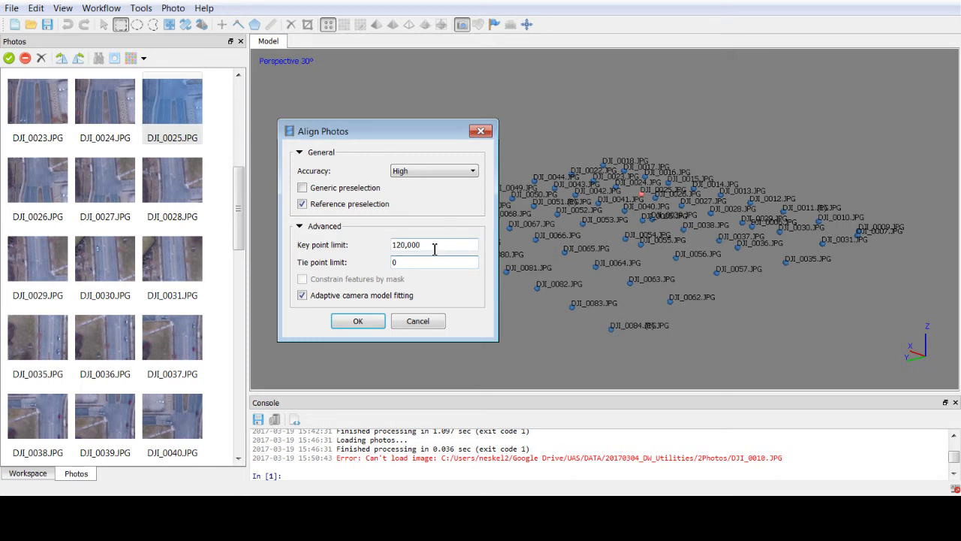
click(434, 247)
drag(396, 134, 389, 89)
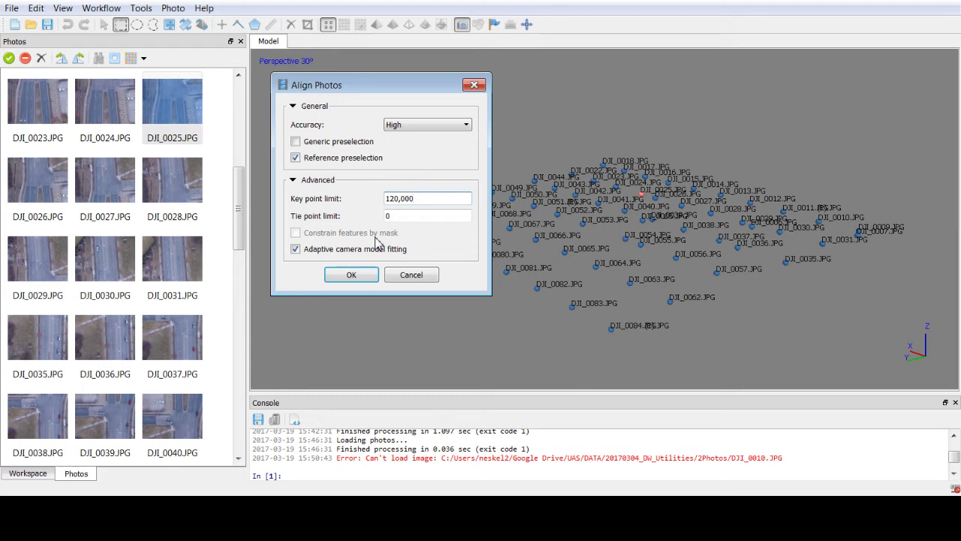
Step: Start the photo alignment and reposition the progress window while detection runs to 50%
click(351, 274)
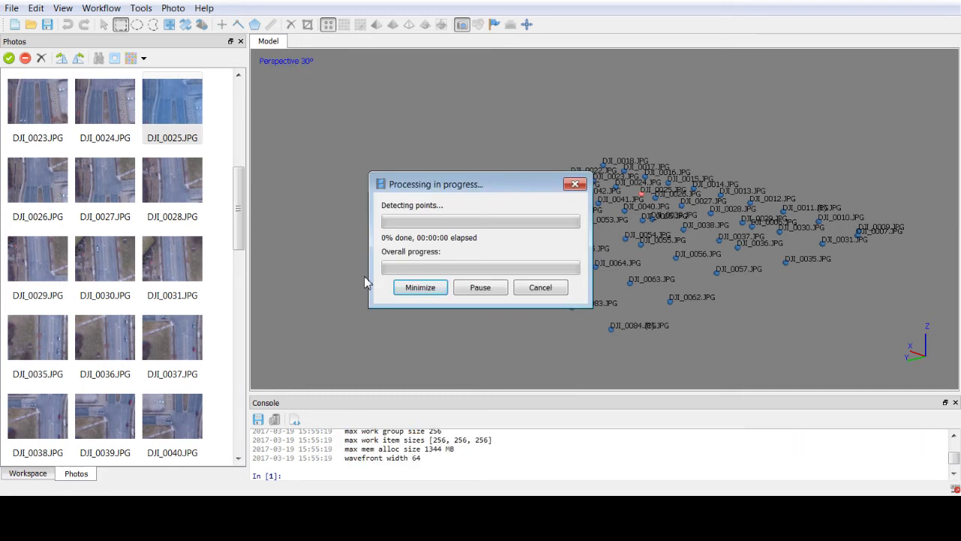
drag(506, 197, 413, 109)
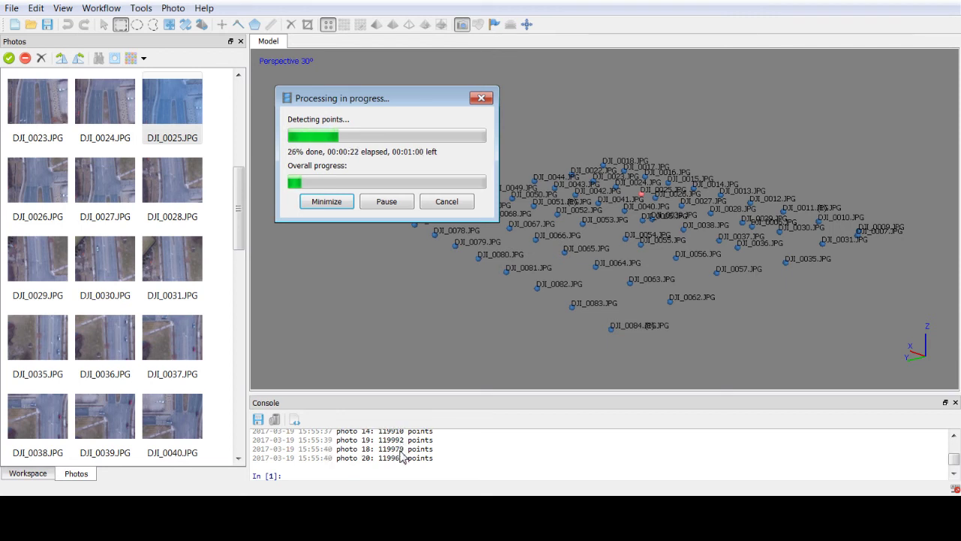
drag(397, 101, 367, 123)
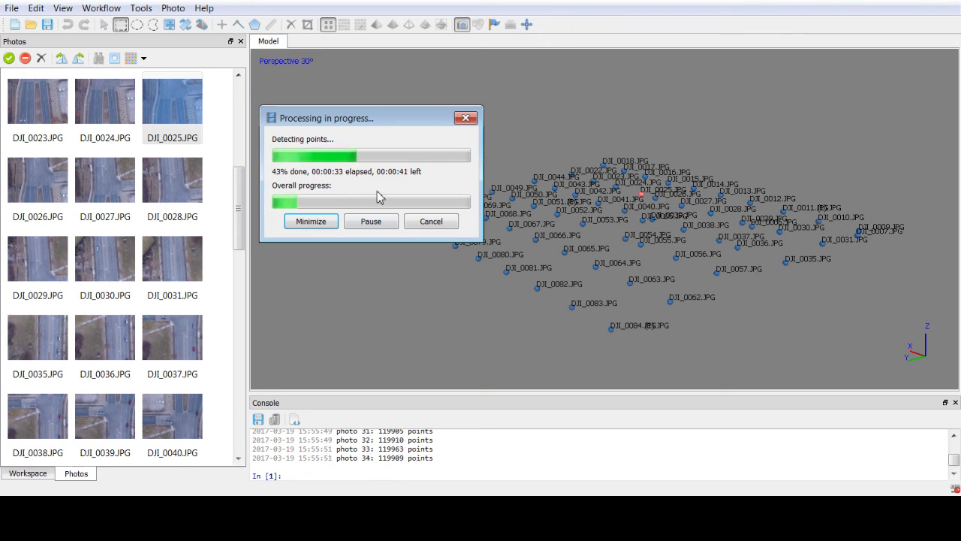
drag(403, 120, 415, 134)
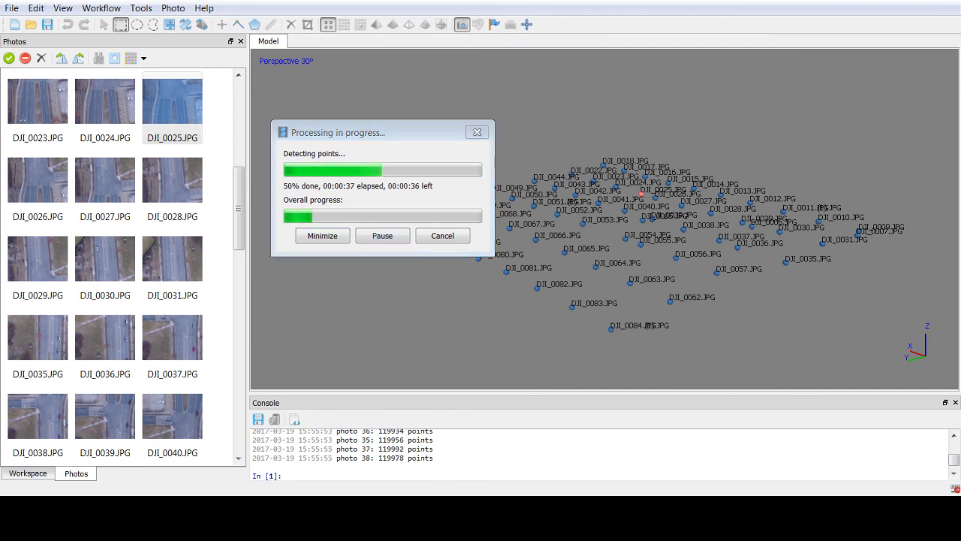
Step: Switch away from PhotoScan and bring the screen-recording window forward
key(alt+Tab)
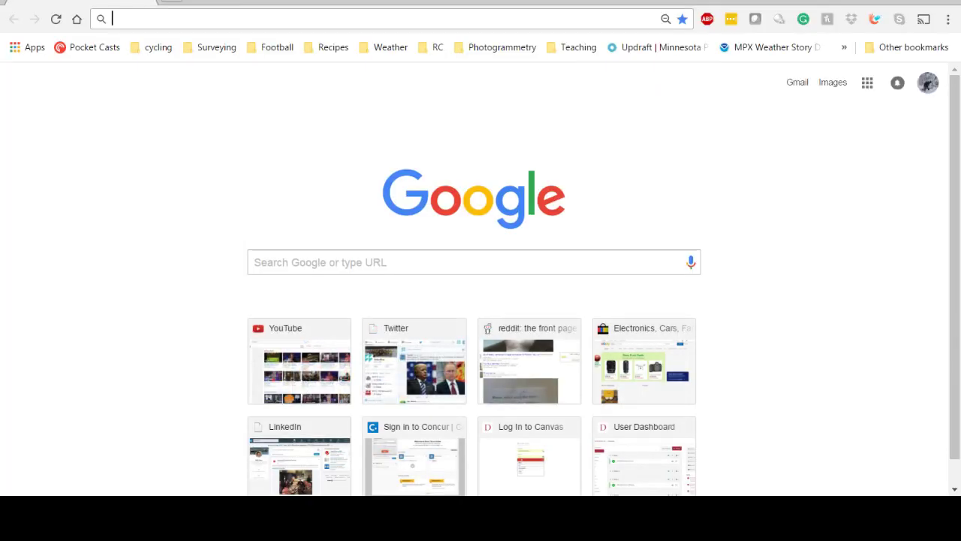
key(alt+Tab)
drag(26, 2, 615, 16)
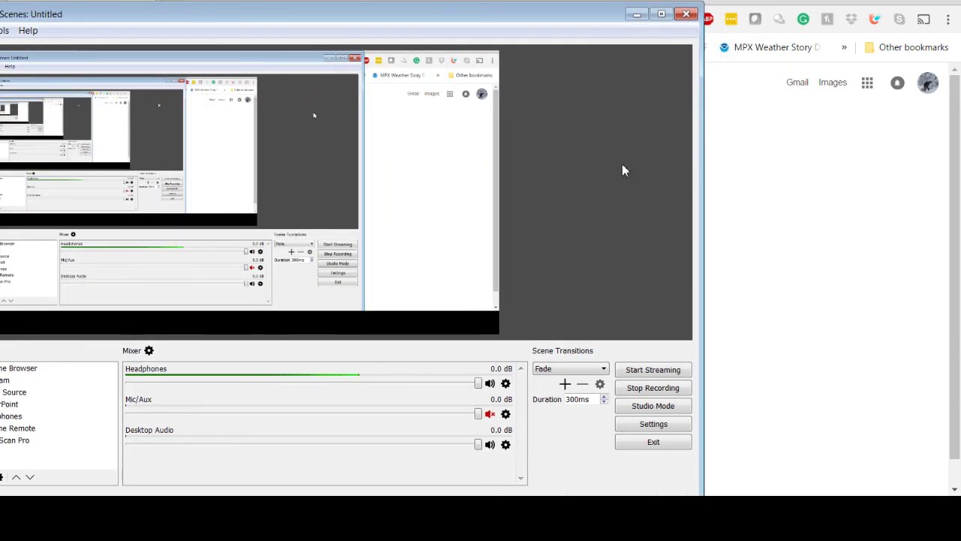